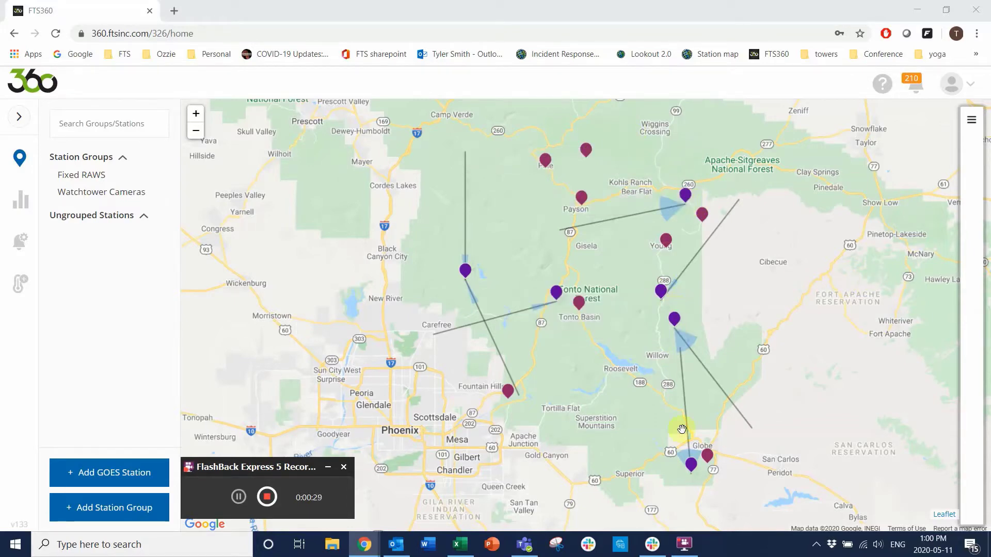
- Open the Fixed RAWS station group and check the Red Lake, AZ station's weather readings from the map
left_click(95, 180)
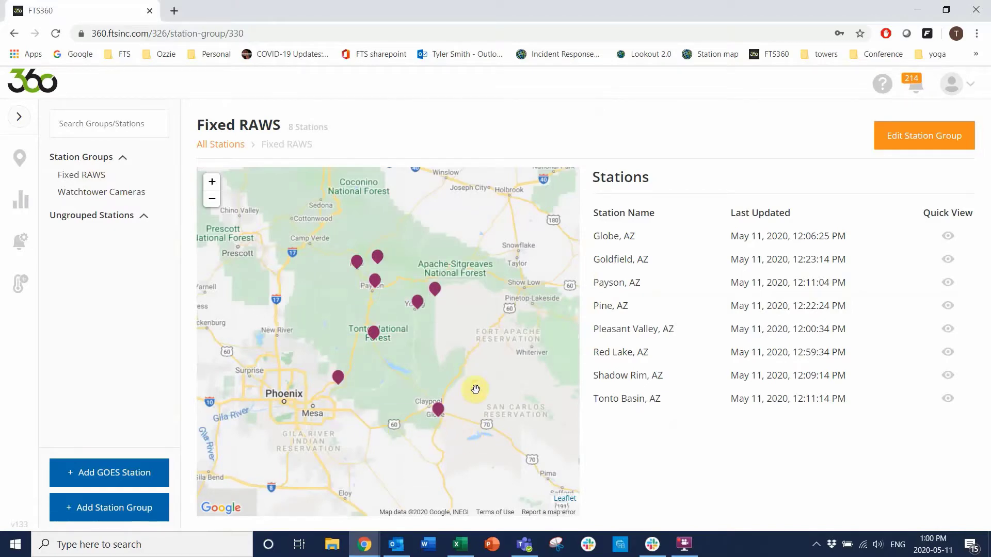
left_click(441, 293)
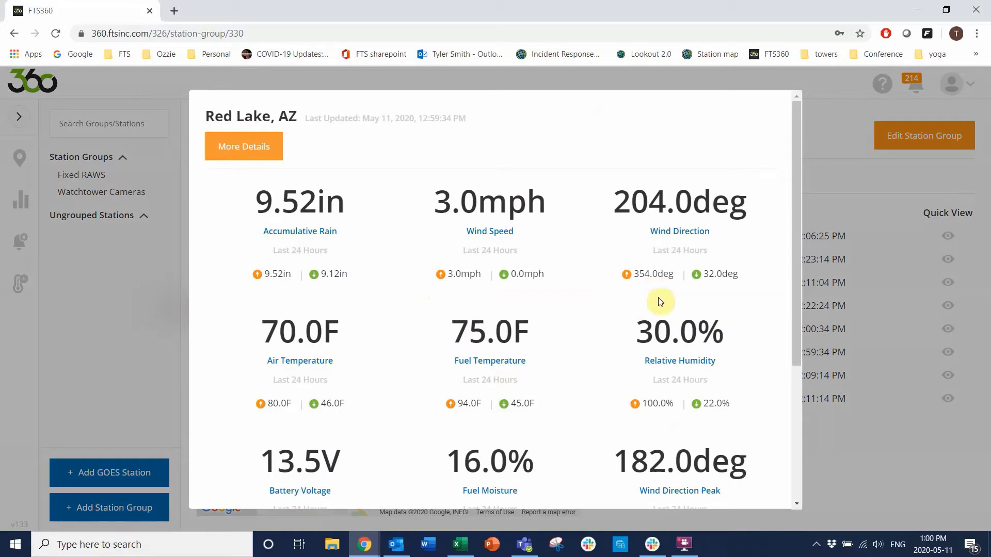
left_click(842, 113)
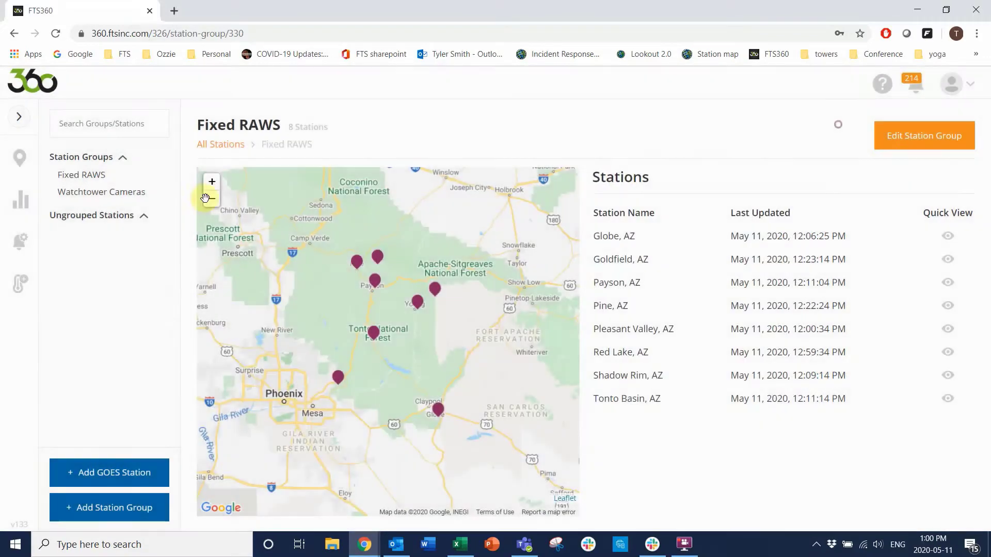
- In the Watchtower Cameras group, view Signal Peak's latest photo and get the coordinates where two camera sight lines cross
left_click(82, 194)
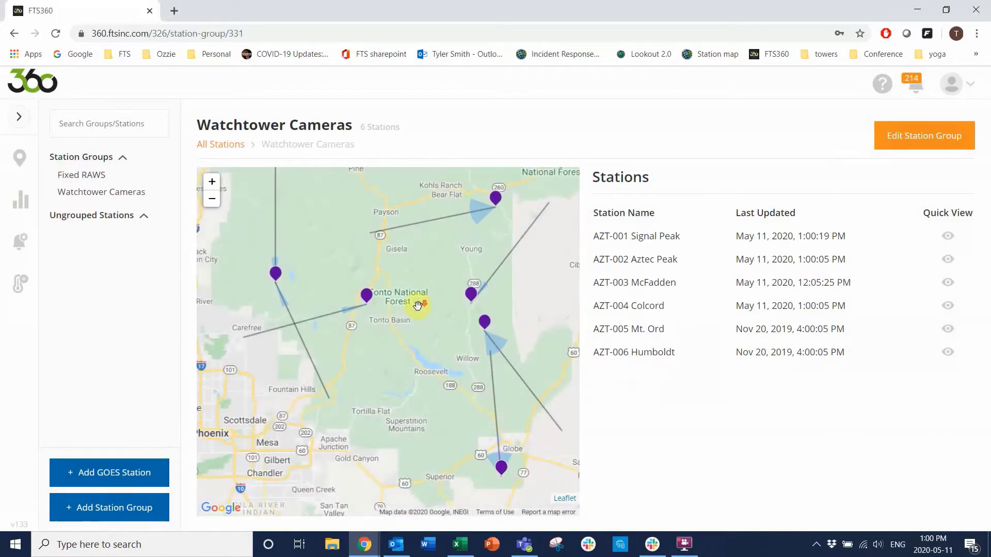
scroll(418, 306, "down", 1)
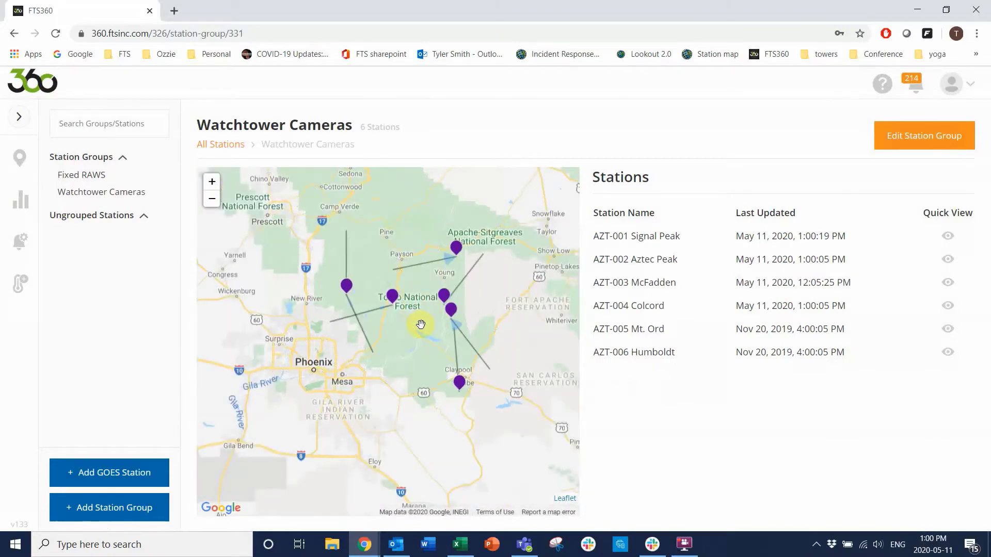
scroll(420, 324, "up", 1)
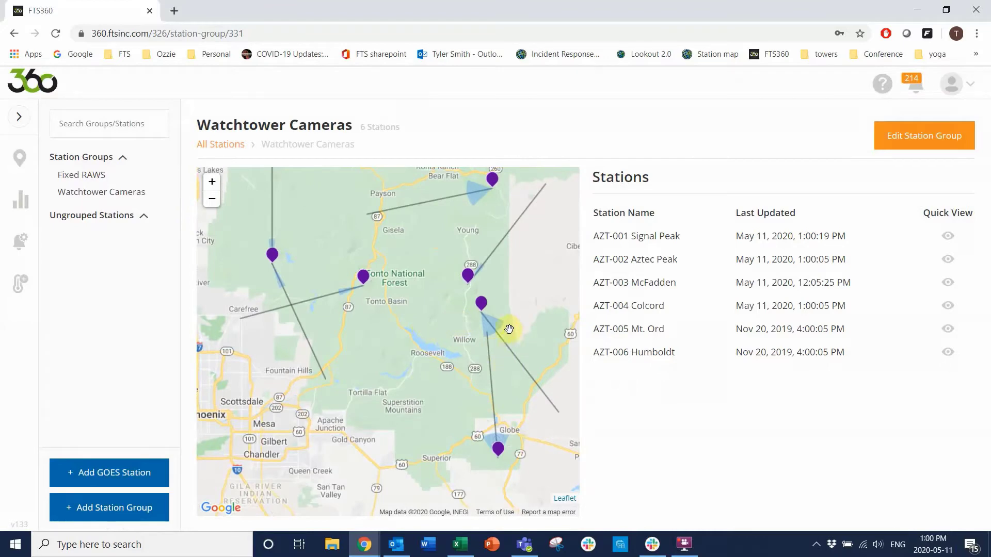
left_click(500, 452)
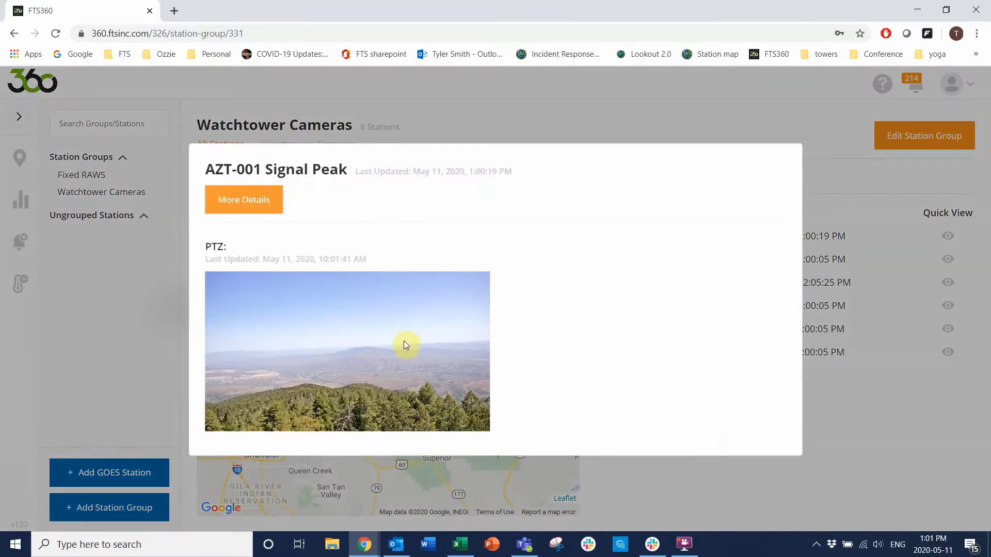
left_click(534, 126)
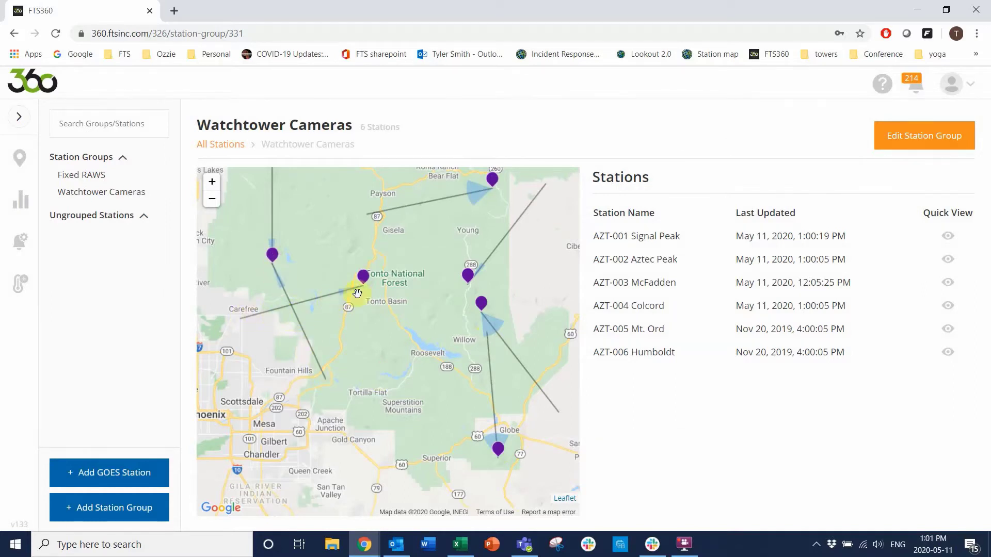
left_click(293, 308)
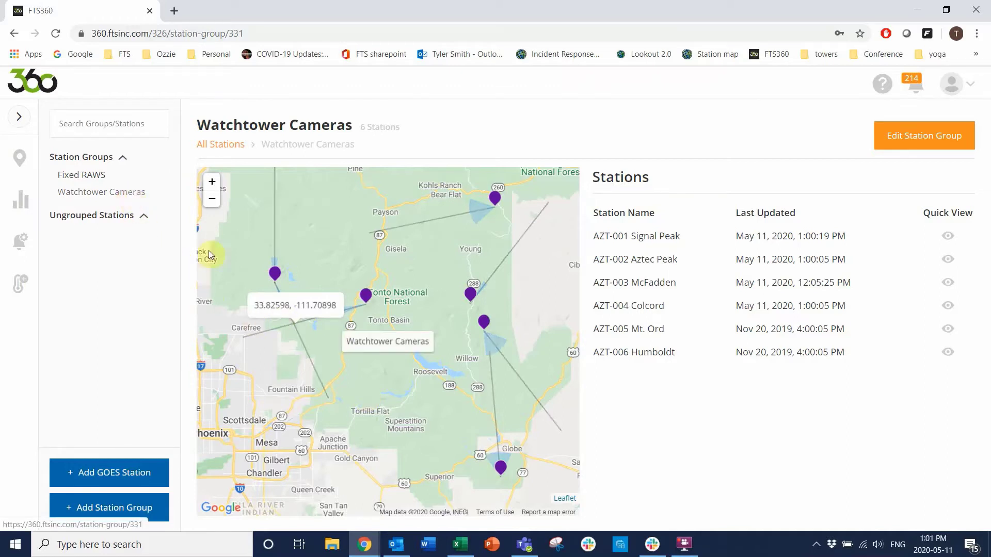
- Open the AZT-001 Signal Peak station's live camera stream and maximize its window
left_click(660, 238)
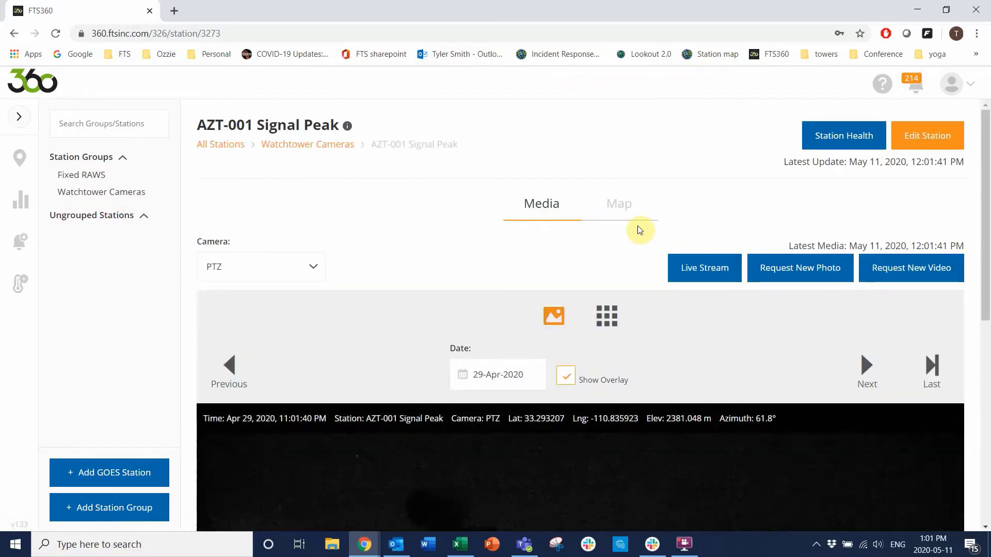
left_click(690, 267)
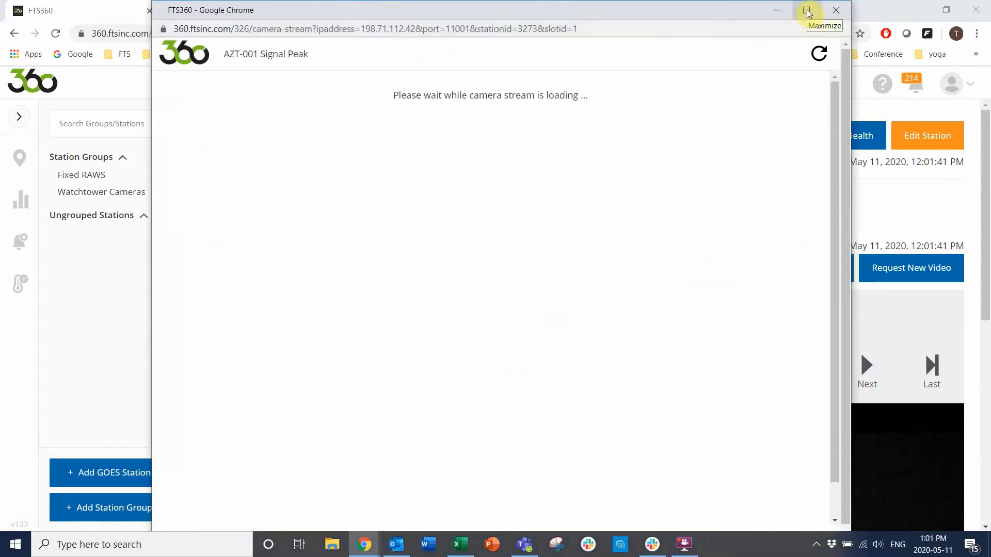
left_click(807, 11)
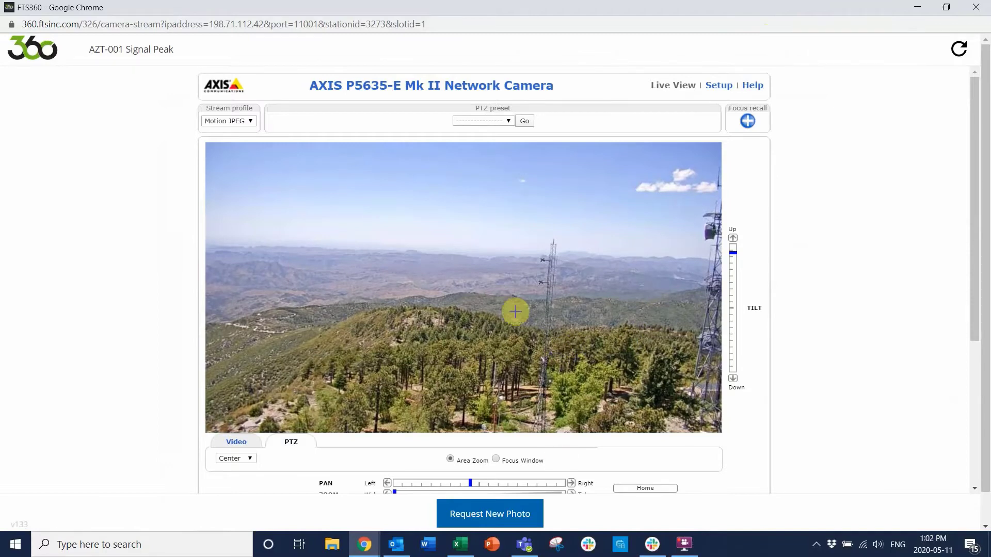
- Pan the live camera in stages to 64.1° and zoom in on the pale cleared land in the valley
scroll(480, 485, "down", 1)
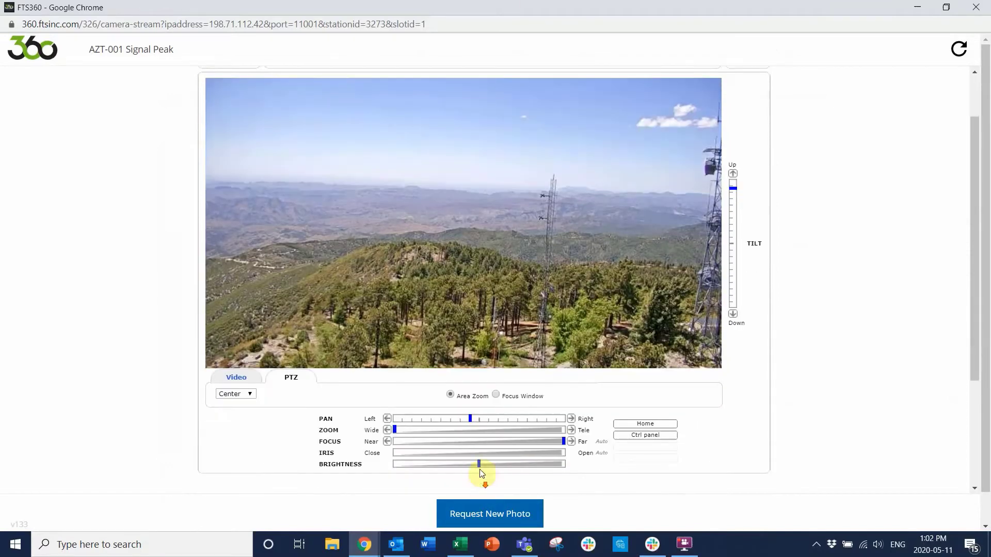
left_click(479, 419)
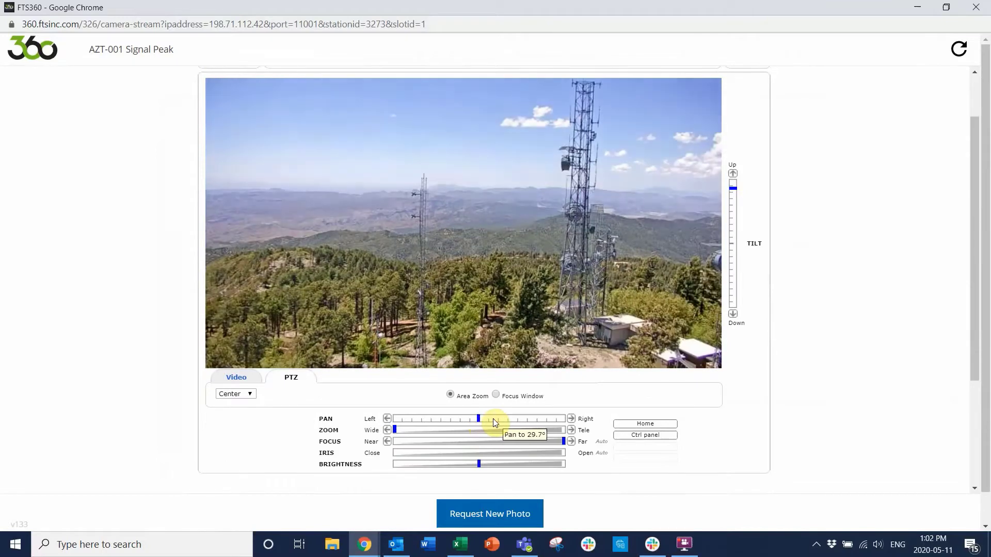
left_click(488, 419)
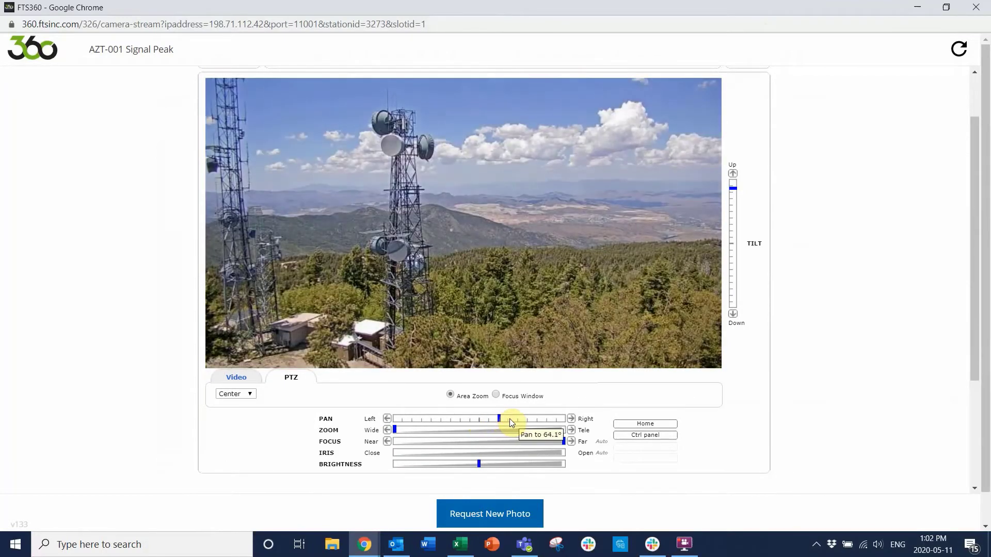
left_click(510, 419)
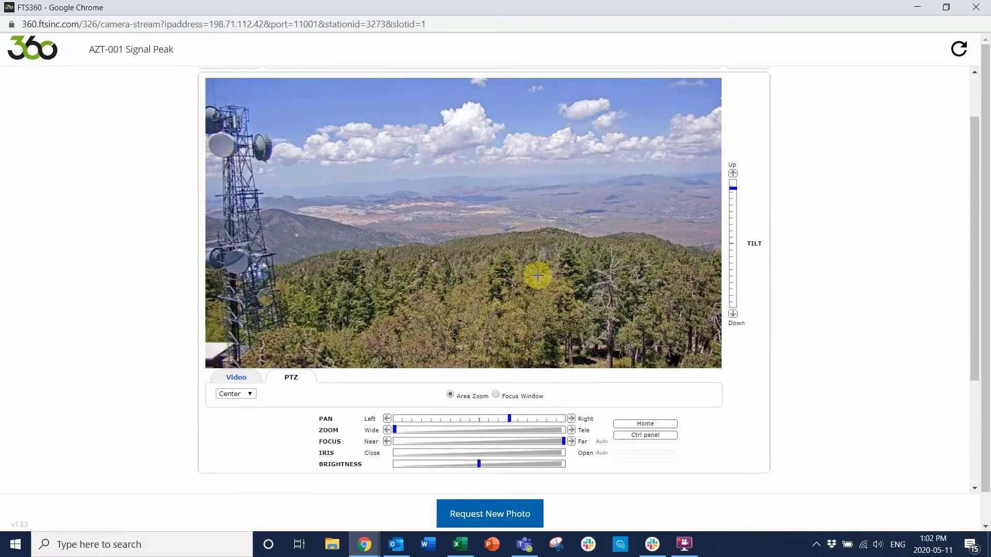
left_click(487, 208)
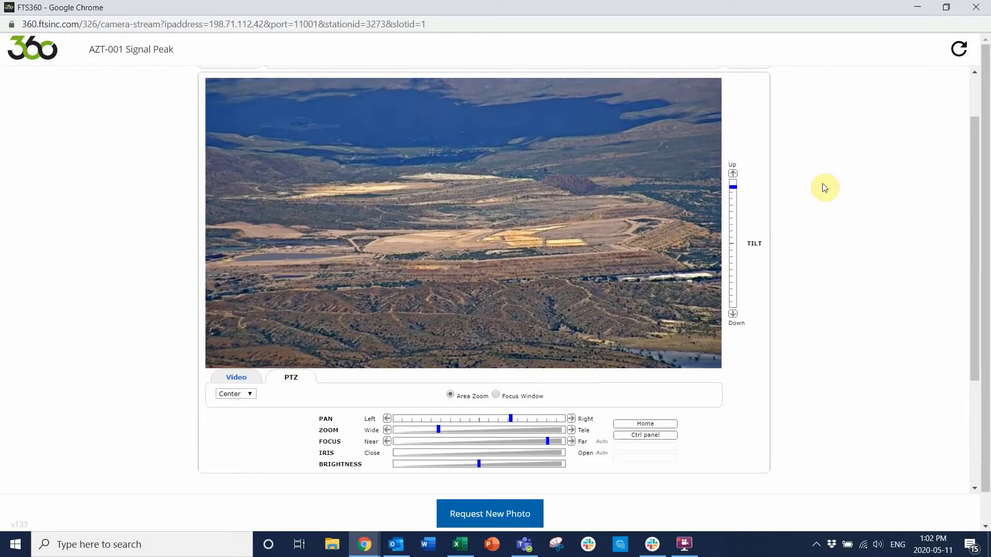
- Return the camera to its Home preset, recalling it again after a close look at the distant hillside
scroll(824, 179, "up", 2)
left_click(508, 121)
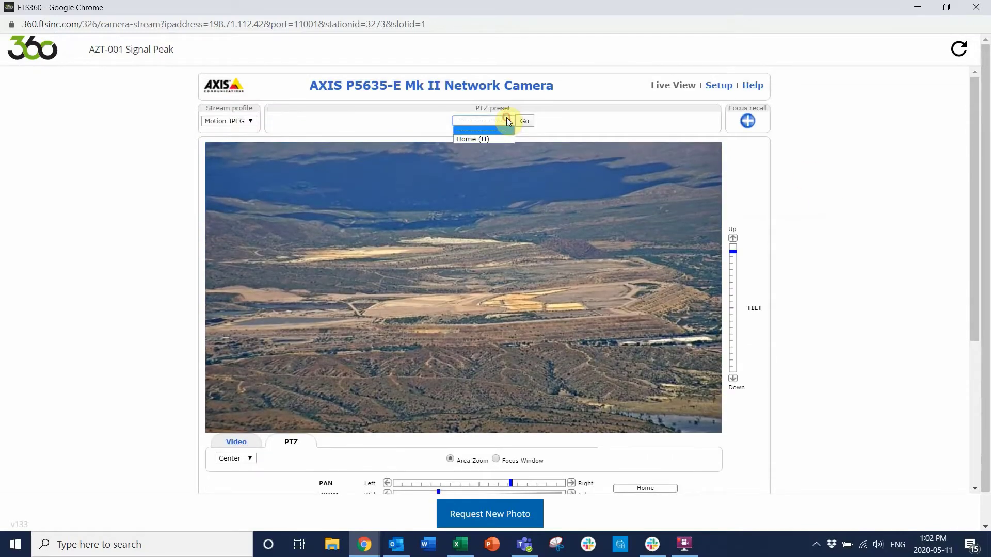
left_click(485, 139)
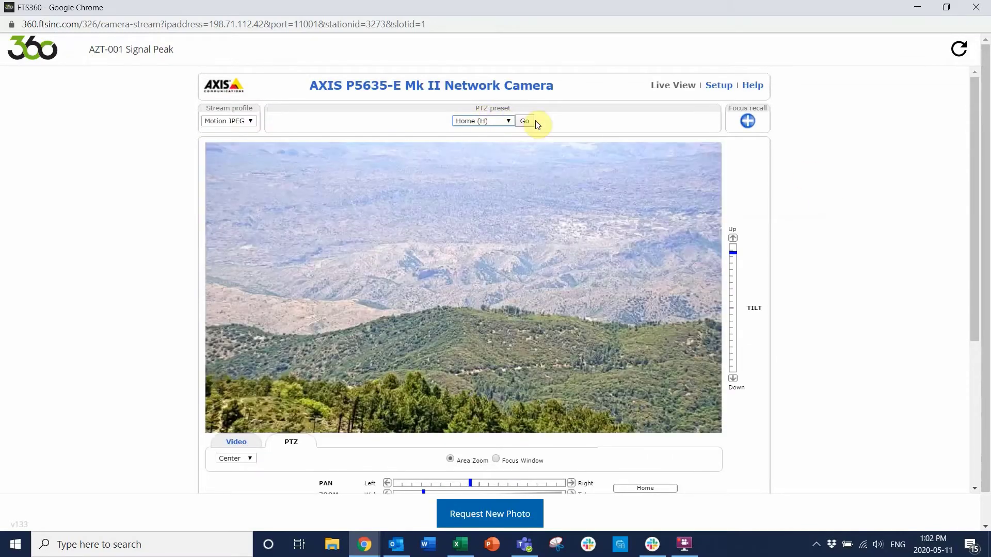
left_click(532, 121)
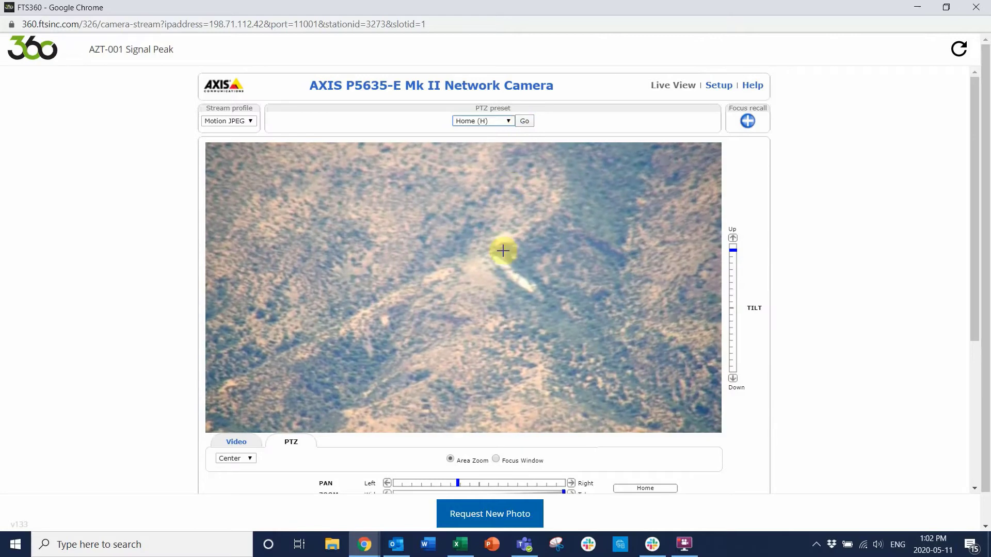
left_click(527, 122)
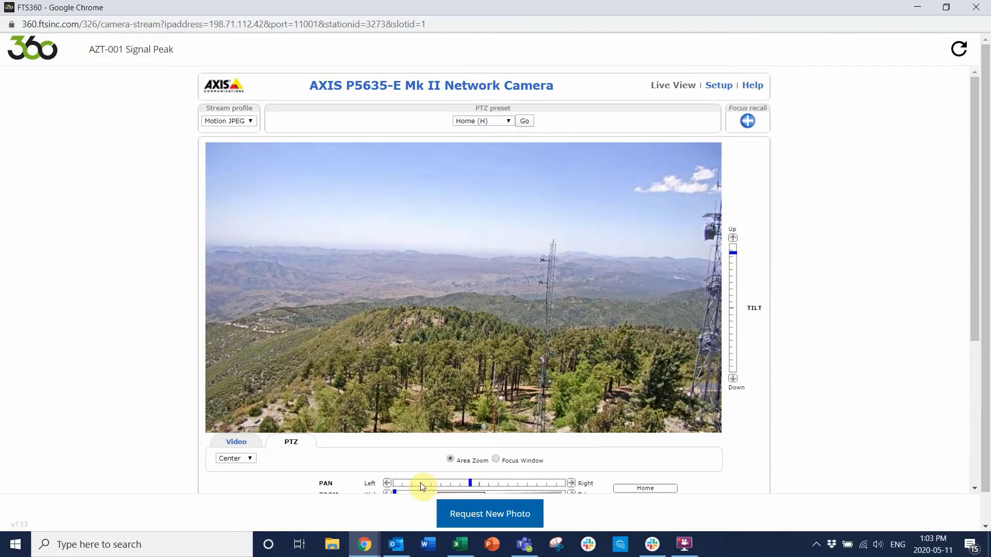
- Pan the camera far left to the forested ridge, zoom in on its trees, and minimize the stream window
left_click(411, 484)
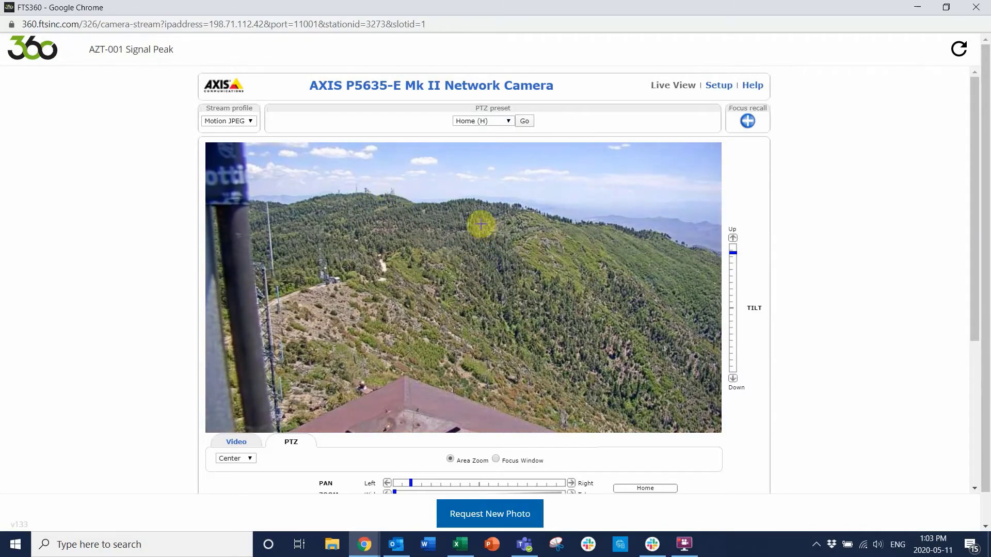
left_click_drag(506, 244, 509, 248)
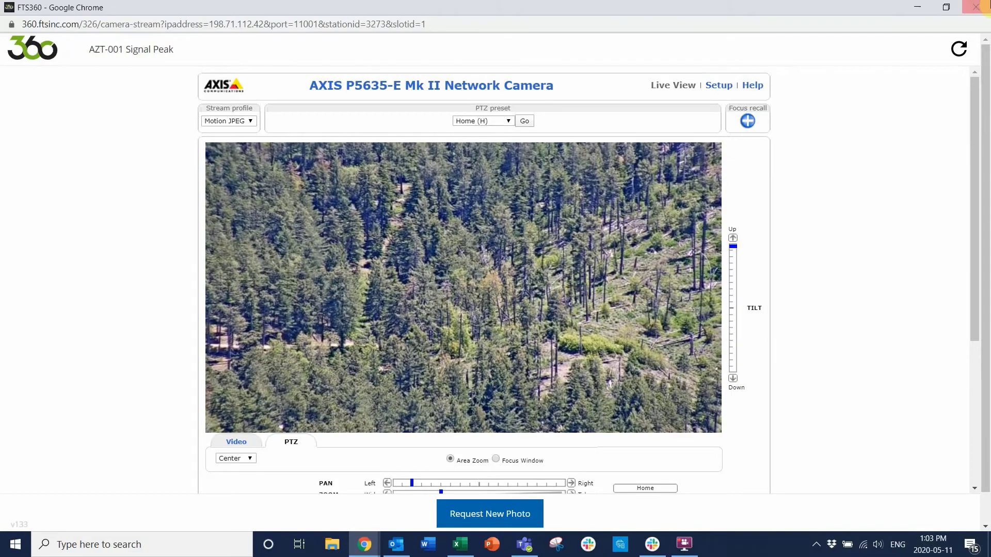
left_click(917, 7)
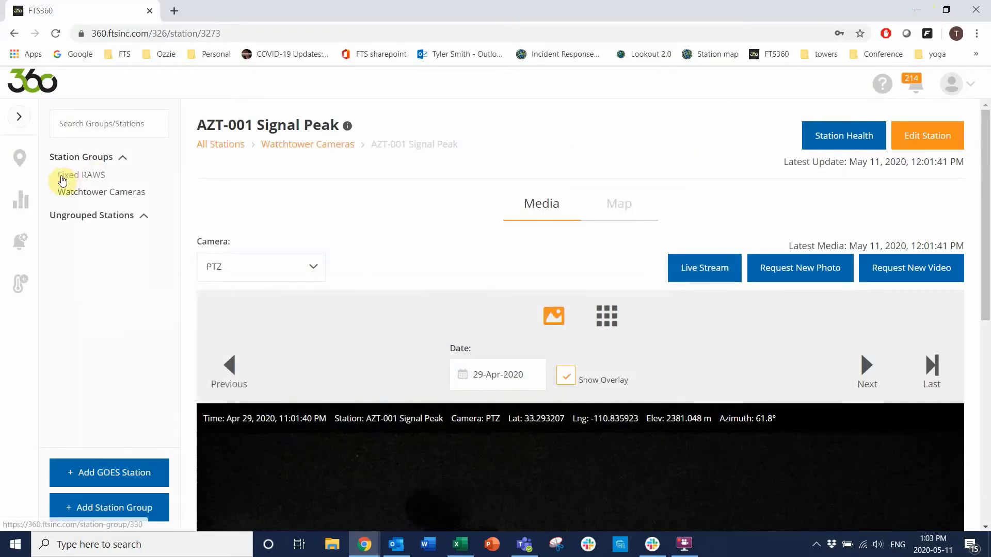
- On the all-stations map, examine Signal Peak's updated view cone and the coordinates along its sight line
left_click(19, 159)
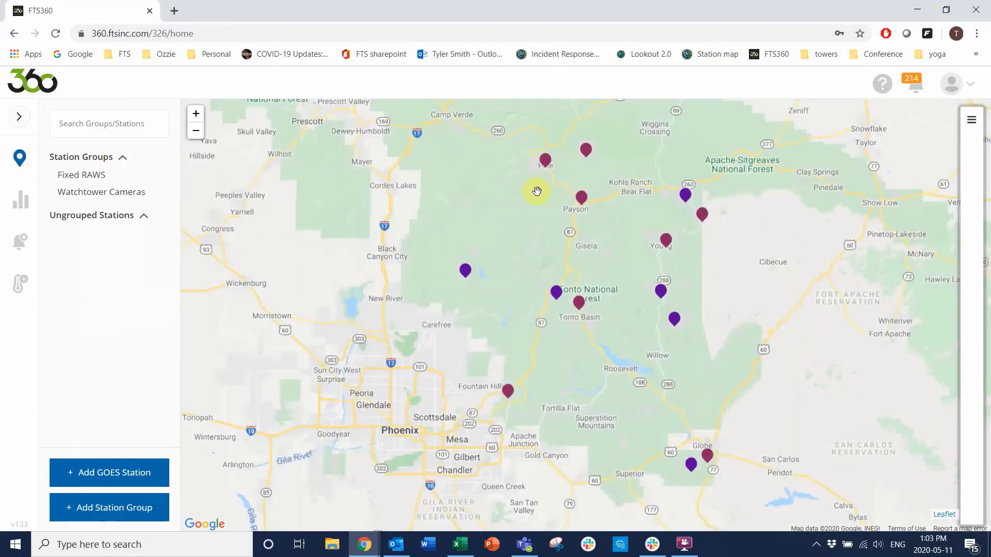
scroll(810, 433, "down", 1)
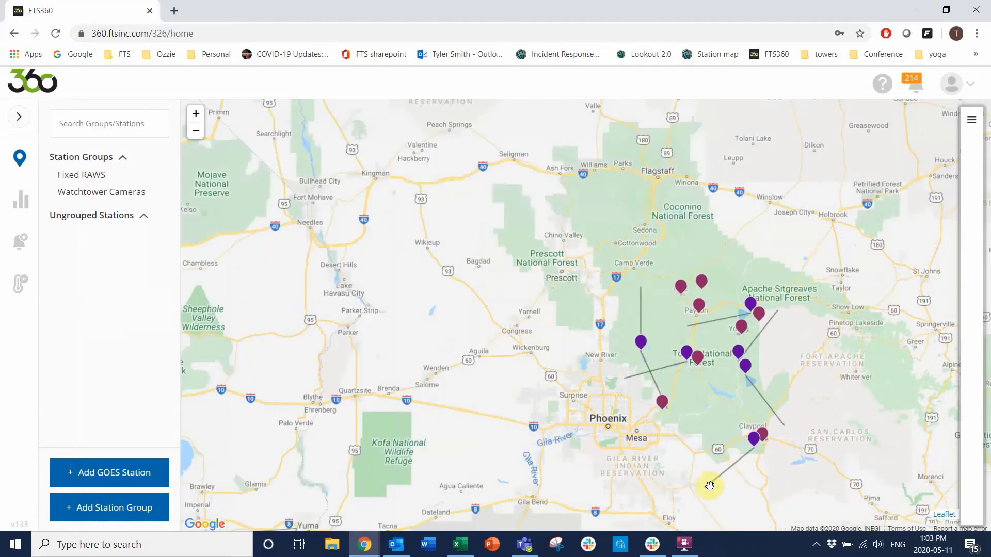
scroll(753, 463, "up", 1)
scroll(752, 463, "up", 2)
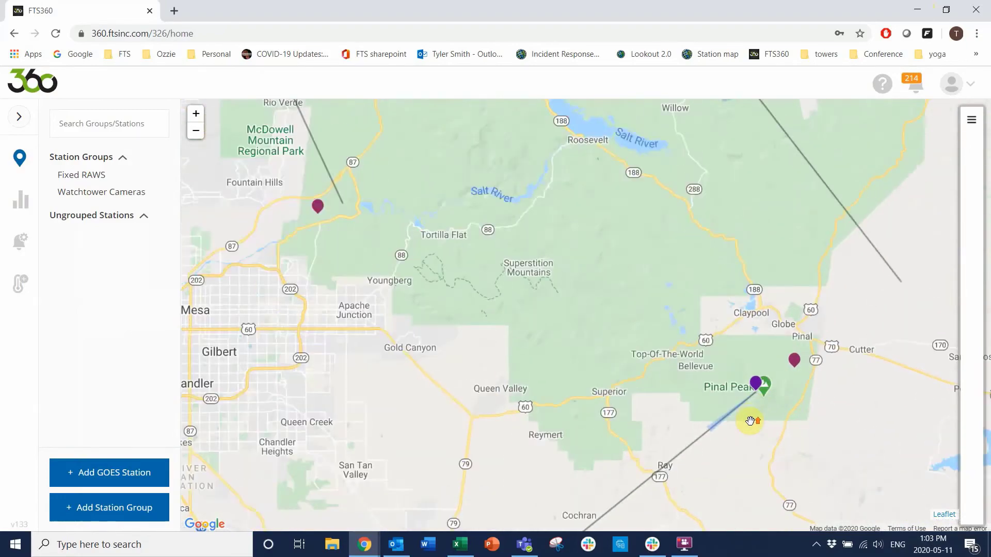
scroll(706, 433, "up", 2)
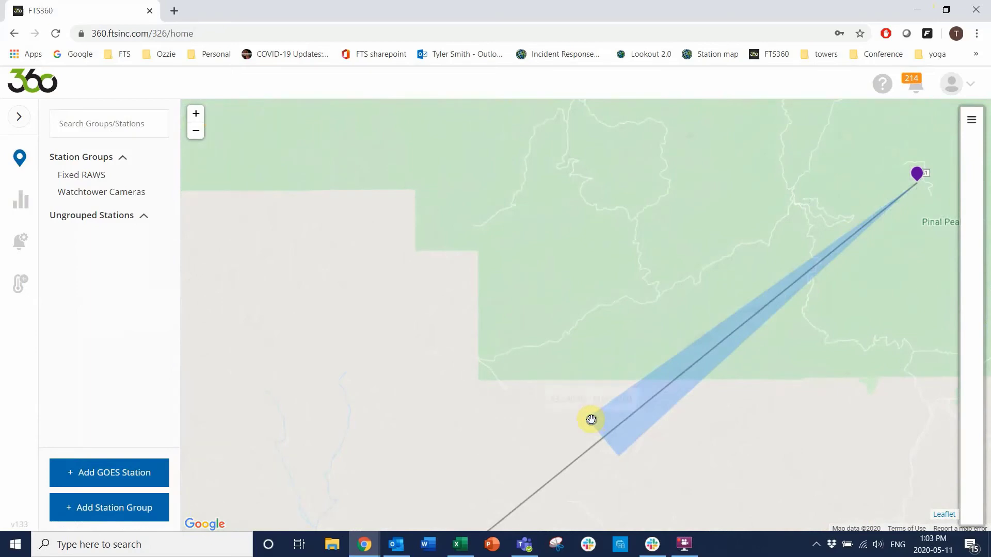
mouse_move(591, 419)
scroll(601, 448, "down", 2)
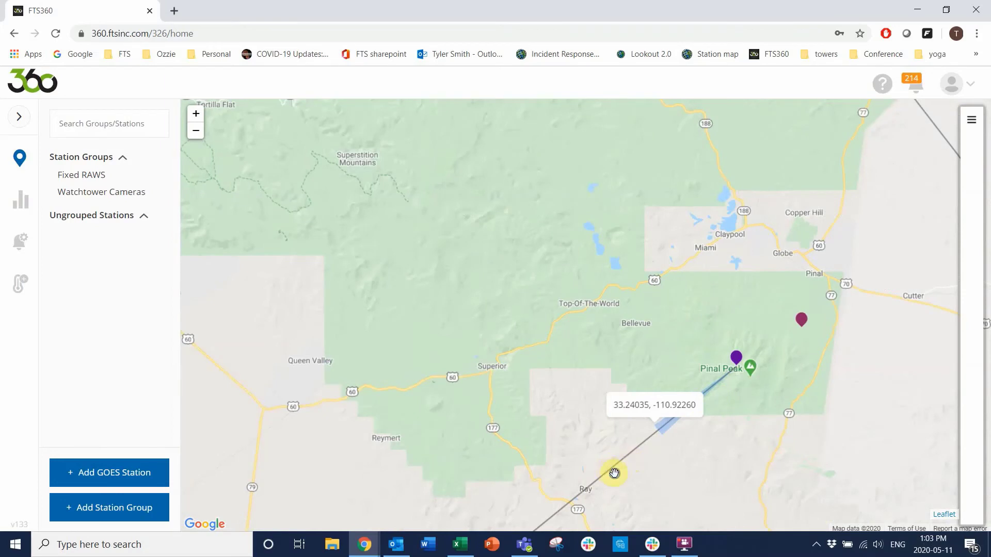
mouse_move(614, 474)
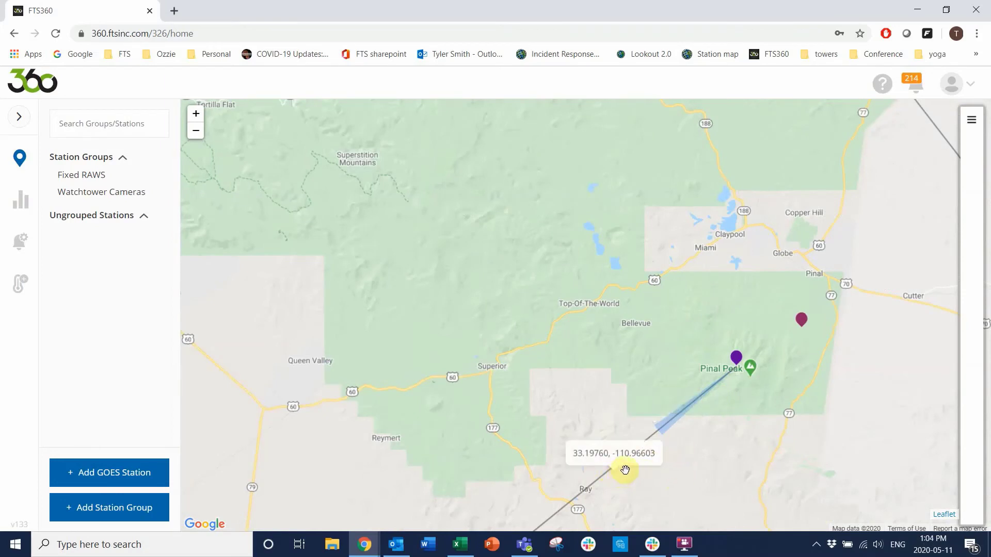
scroll(724, 438, "down", 1)
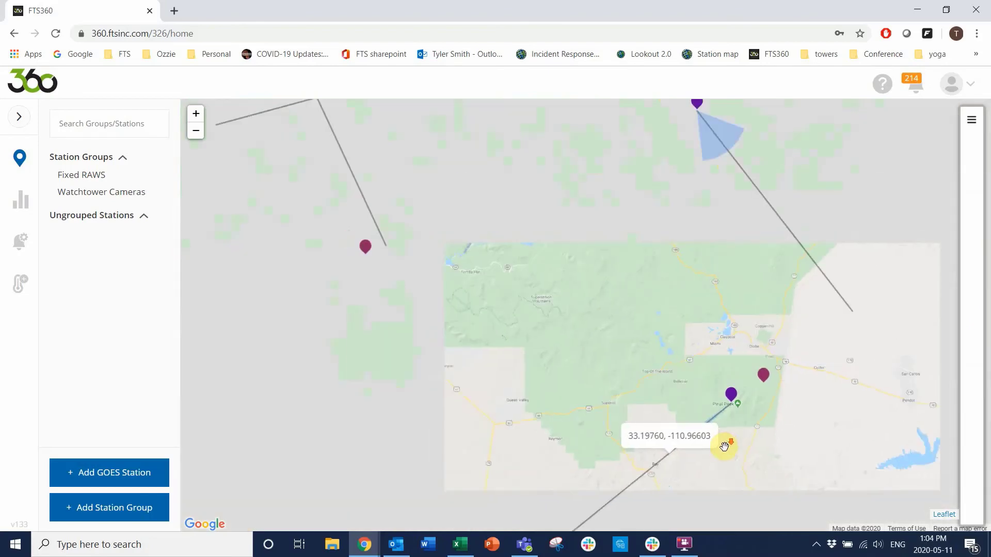